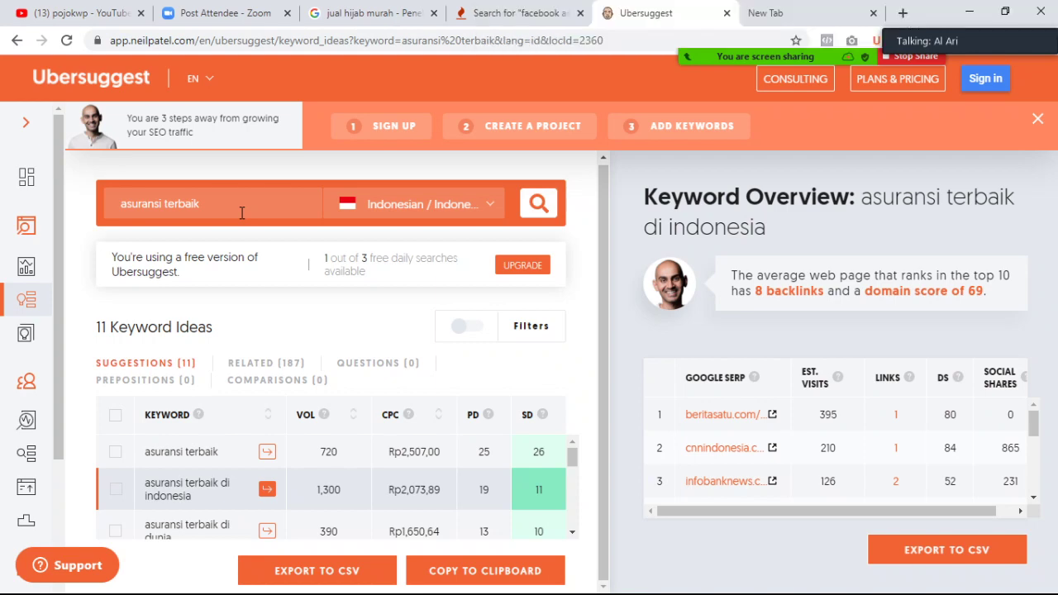
Load the semrush.com dashboard in the empty browser tab, replacing the wrongly entered address
click(777, 13)
click(350, 40)
key(BackSpace)
key(BackSpace)
key(BackSpace)
key(BackSpace)
key(BackSpace)
key(BackSpace)
key(BackSpace)
key(BackSpace)
key(BackSpace)
key(BackSpace)
key(BackSpace)
key(BackSpace)
key(BackSpace)
key(BackSpace)
key(BackSpace)
key(BackSpace)
key(BackSpace)
key(BackSpace)
key(BackSpace)
key(BackSpace)
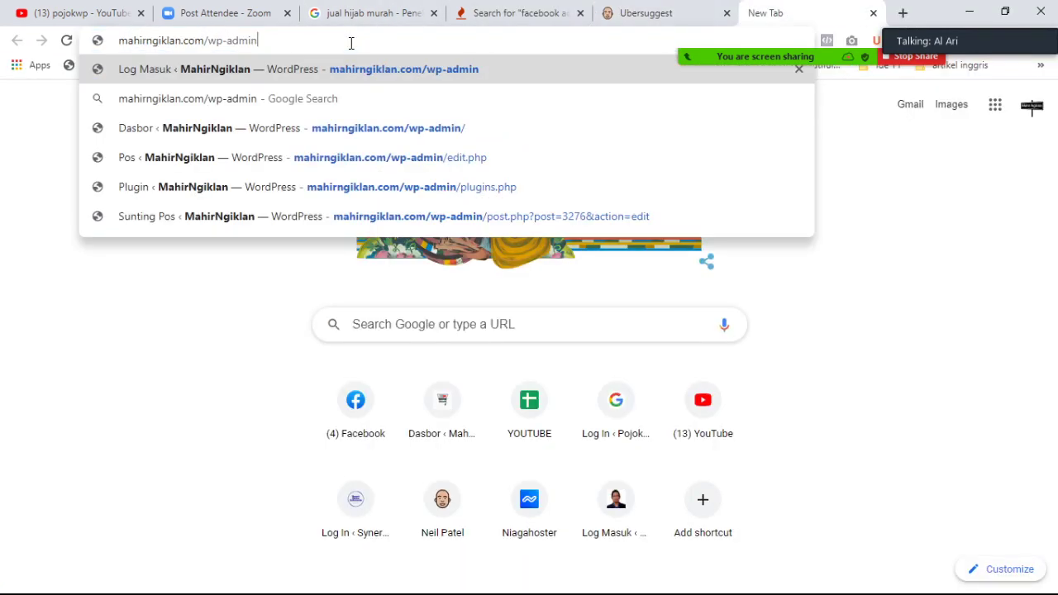
key(BackSpace)
key(BackSpace)
key(BackSpace)
key(BackSpace)
key(BackSpace)
text(se)
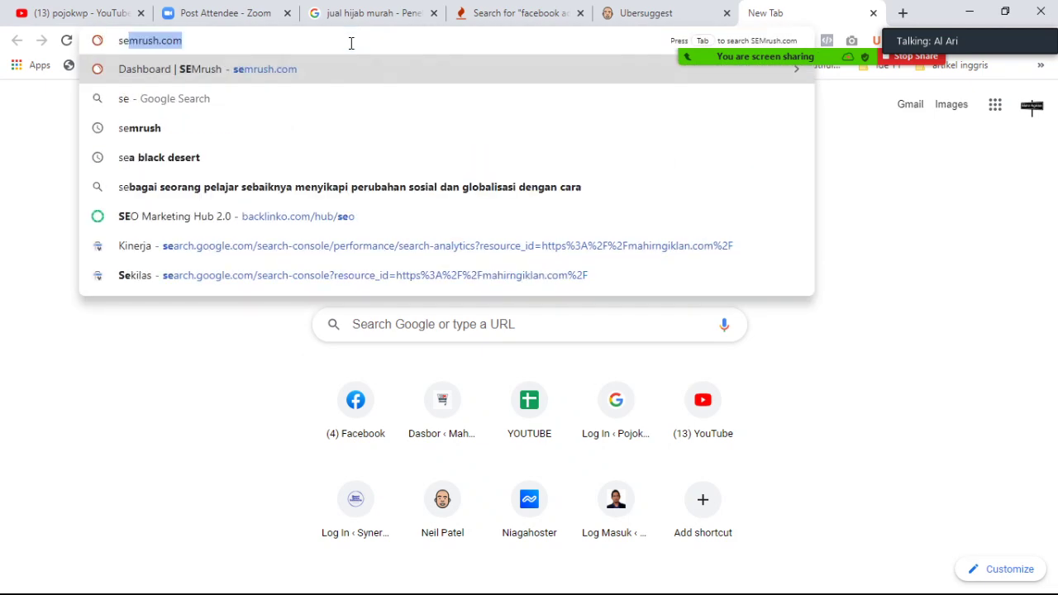
key(Right)
key(Return)
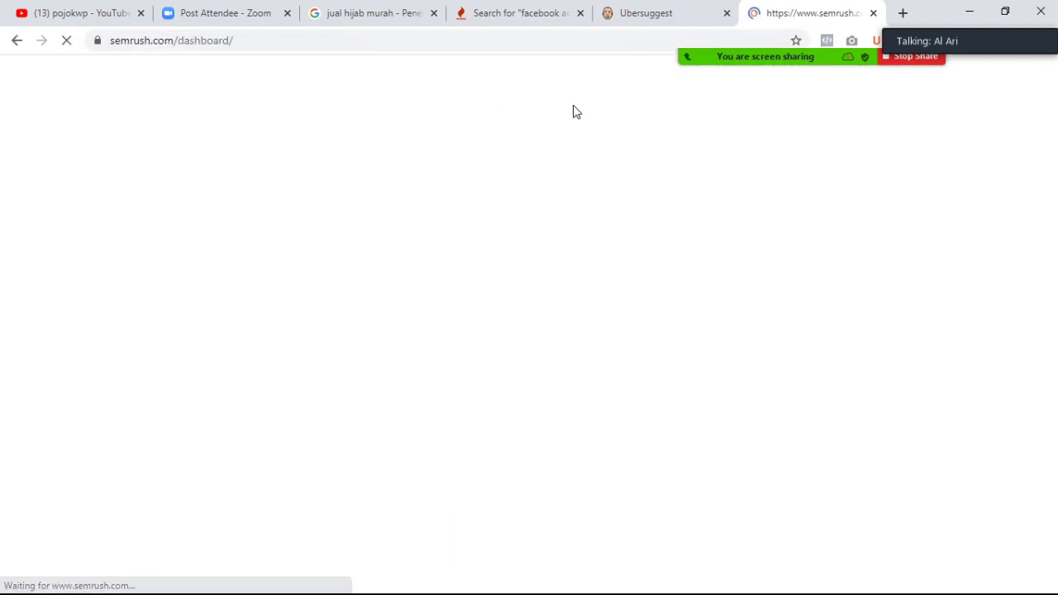
click(641, 8)
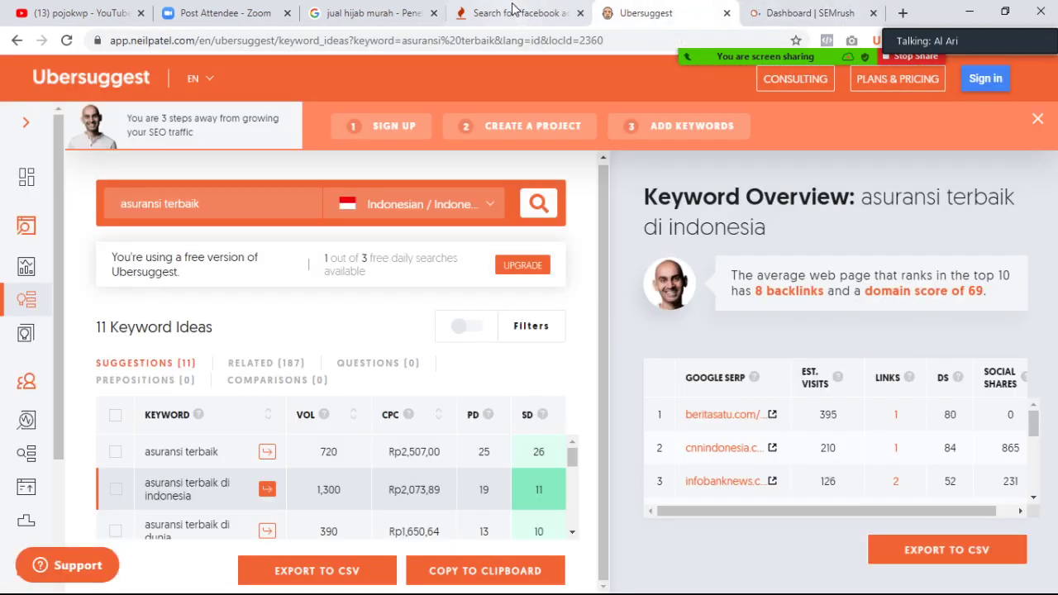
click(517, 10)
click(784, 8)
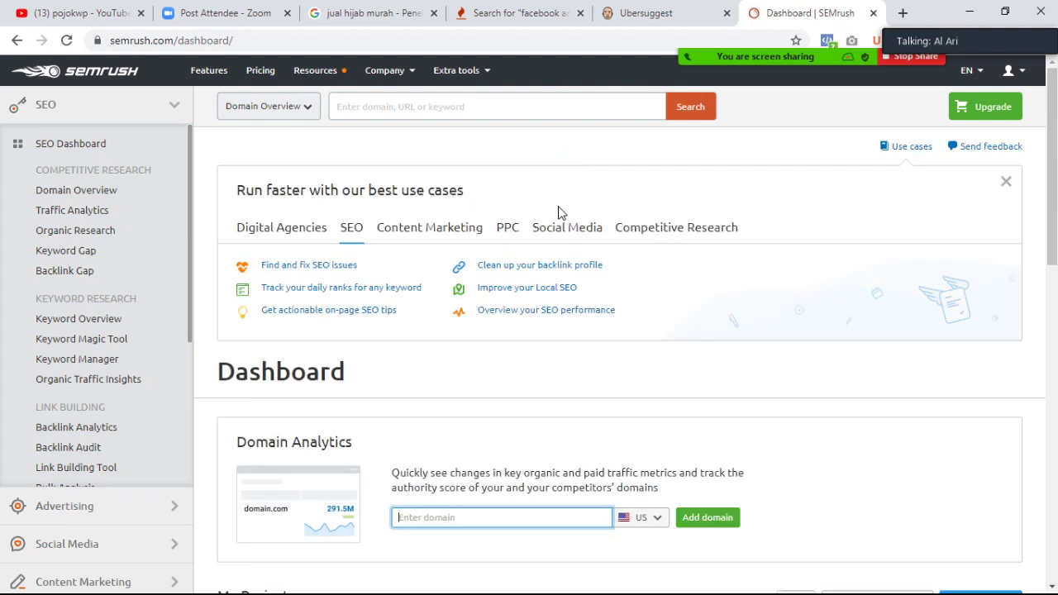
Search SEMrush for the keyword "agen asuransi"
click(430, 110)
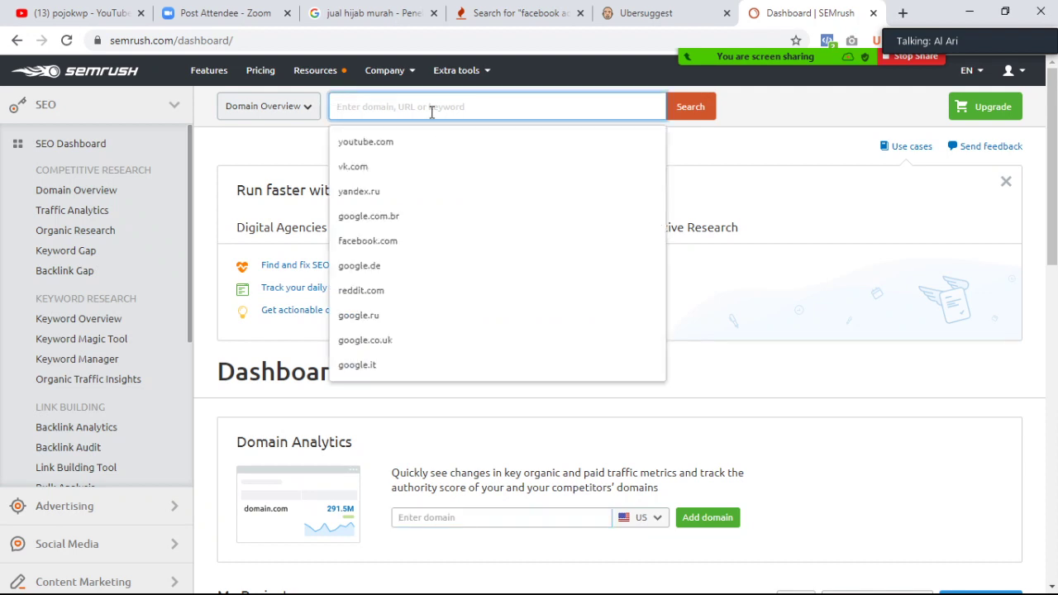
text(agen as)
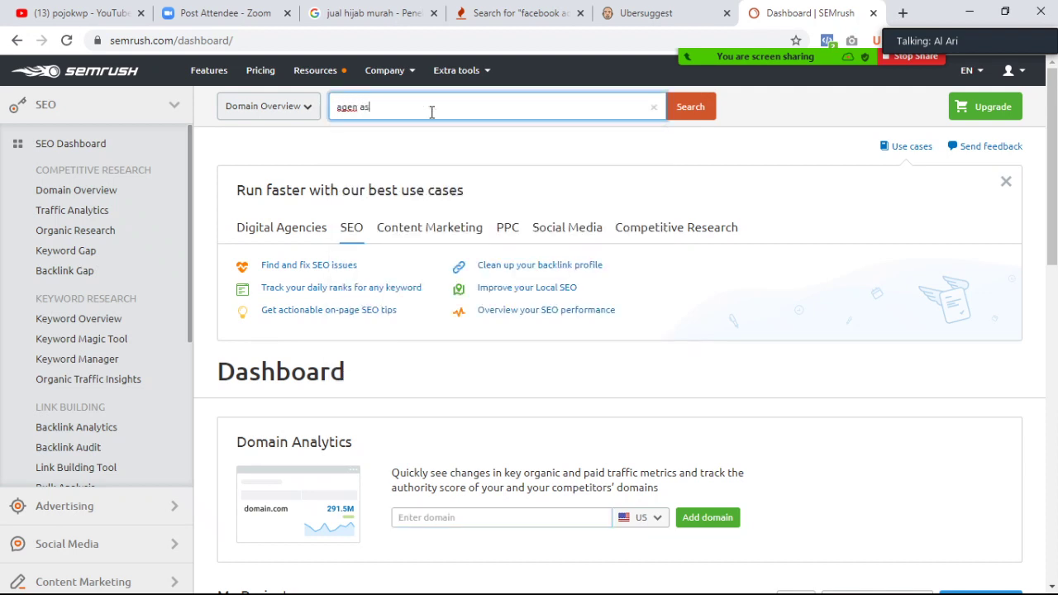
text(uransi)
key(Return)
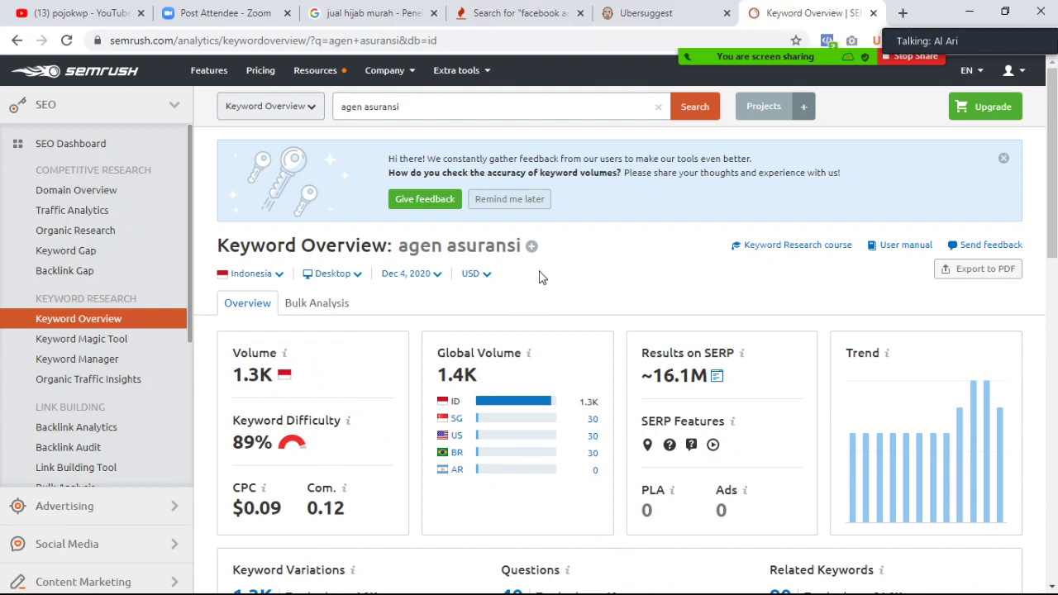
Examine the volume, difficulty, keyword variations, questions, related keywords and SERP analysis for "agen asuransi", and dismiss the feedback banner
scroll(539, 277, down, 1)
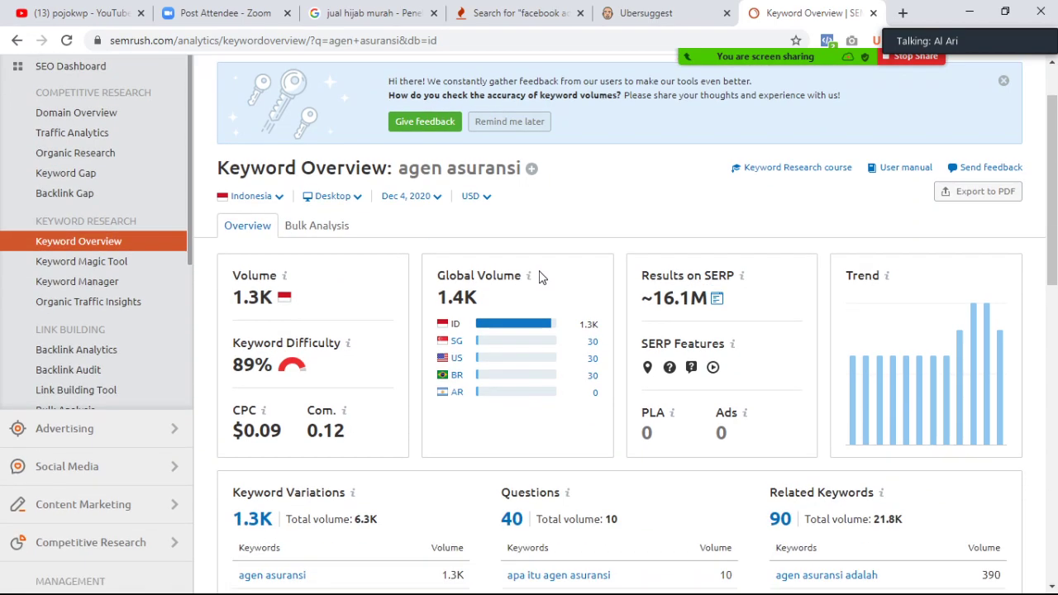
scroll(417, 267, down, 4)
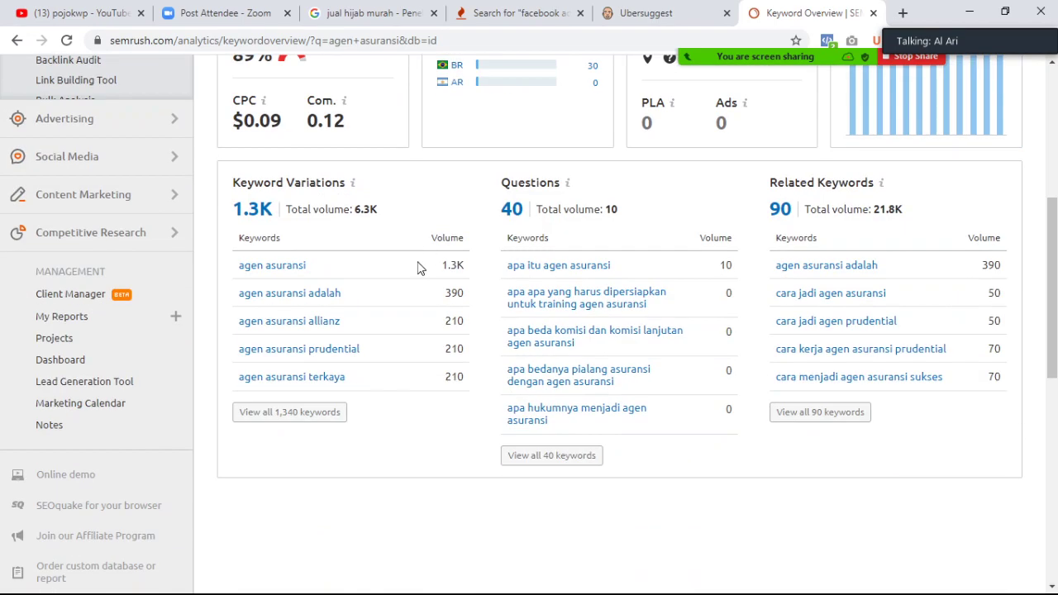
scroll(428, 241, up, 2)
scroll(428, 241, down, 3)
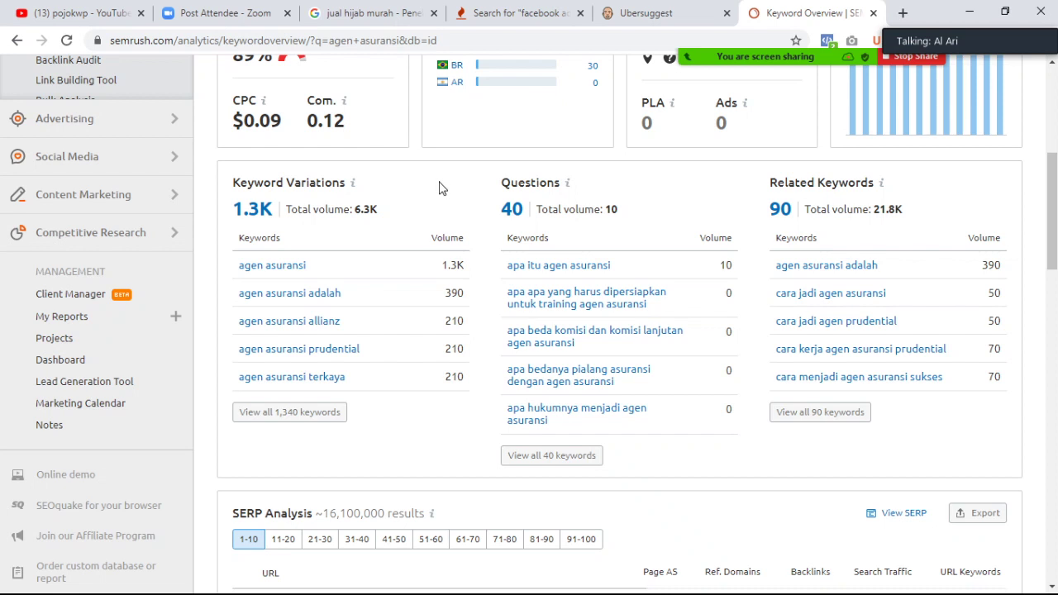
scroll(421, 232, up, 4)
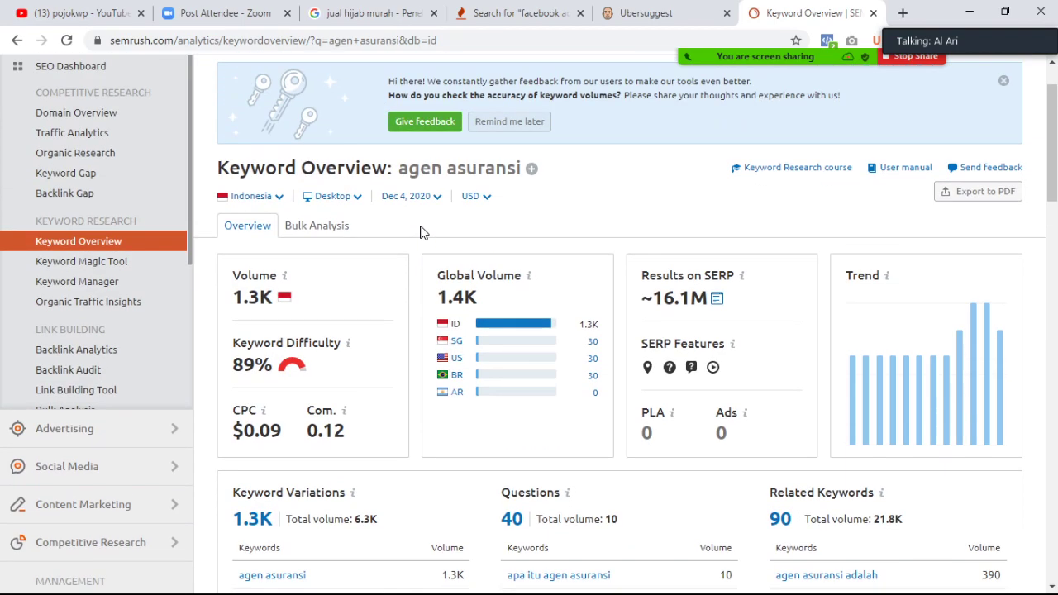
scroll(420, 233, down, 8)
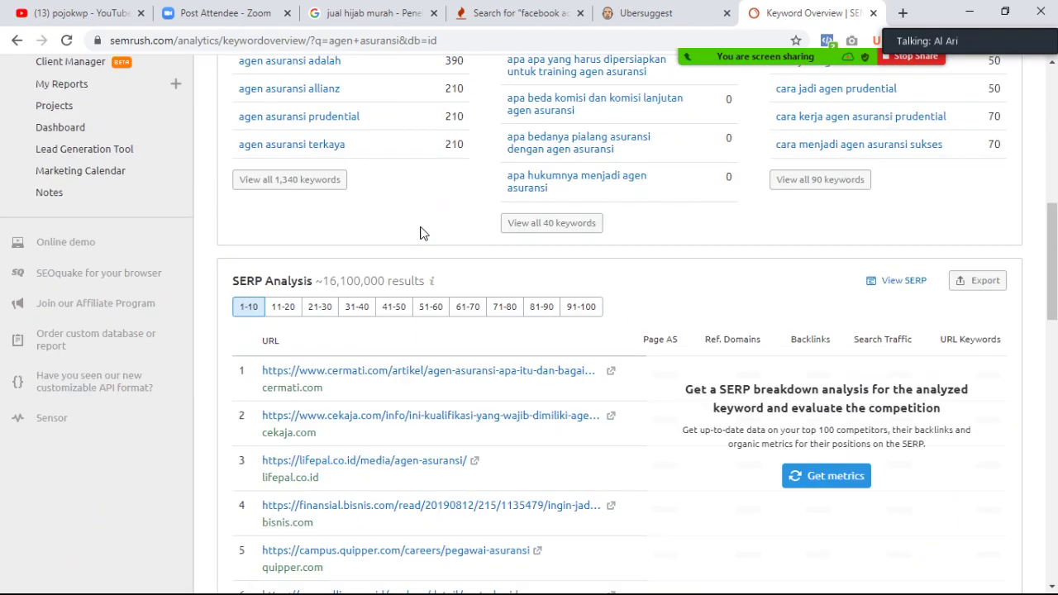
scroll(420, 232, down, 3)
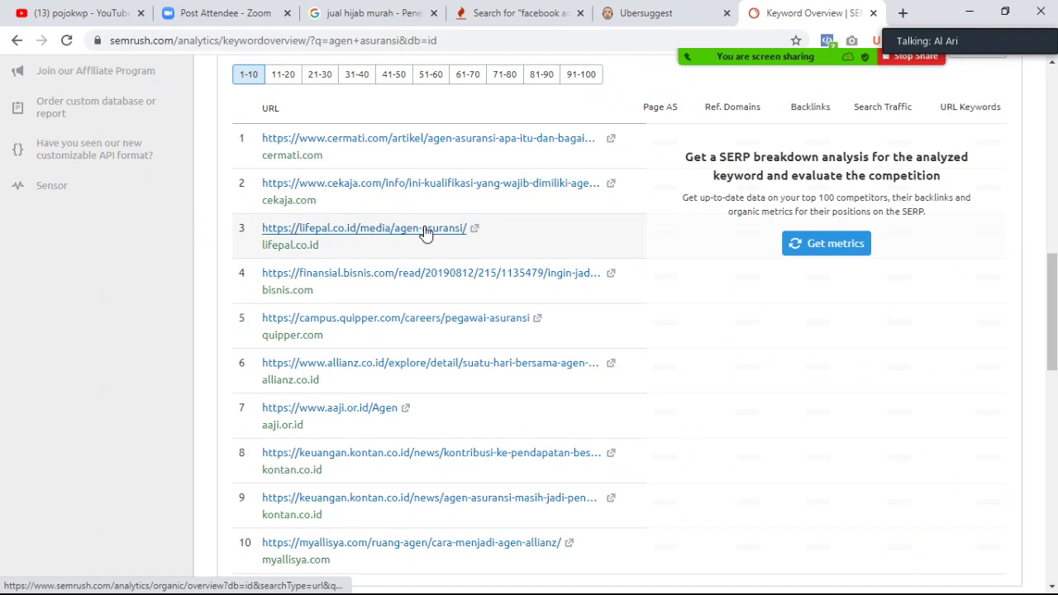
scroll(657, 195, up, 10)
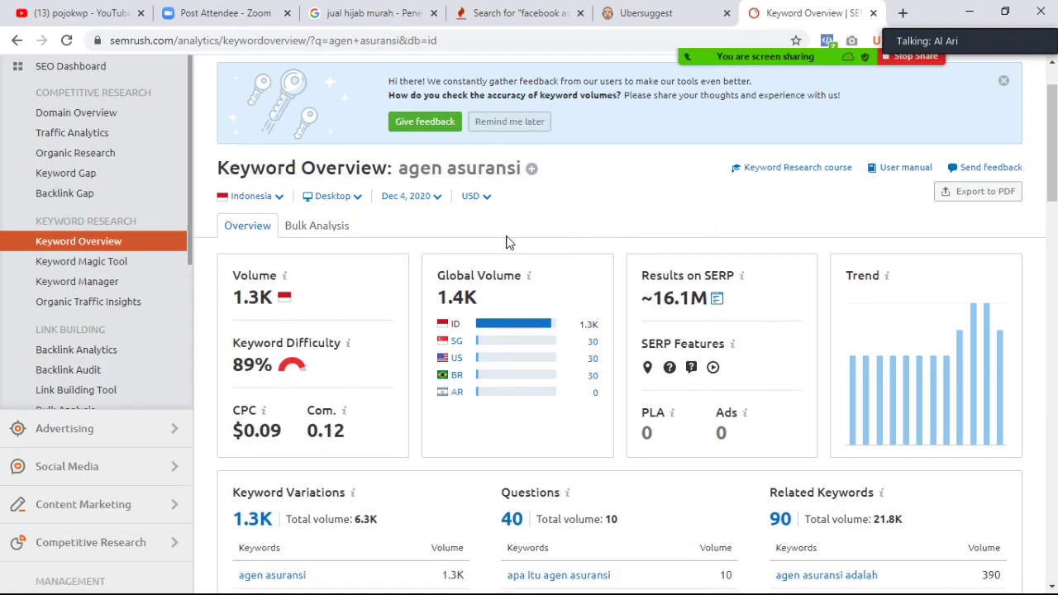
scroll(506, 242, up, 1)
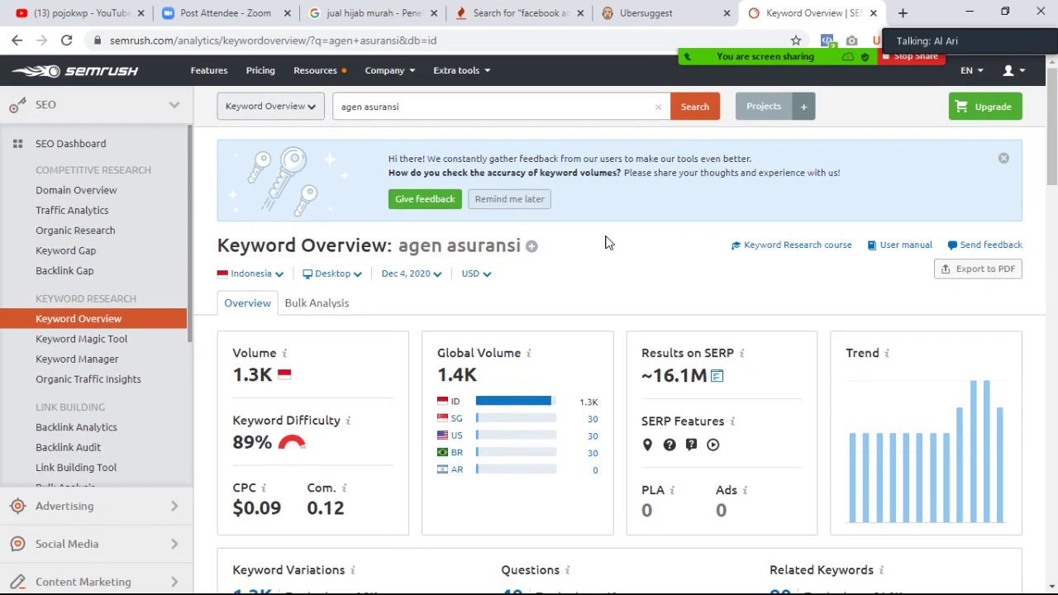
click(1003, 159)
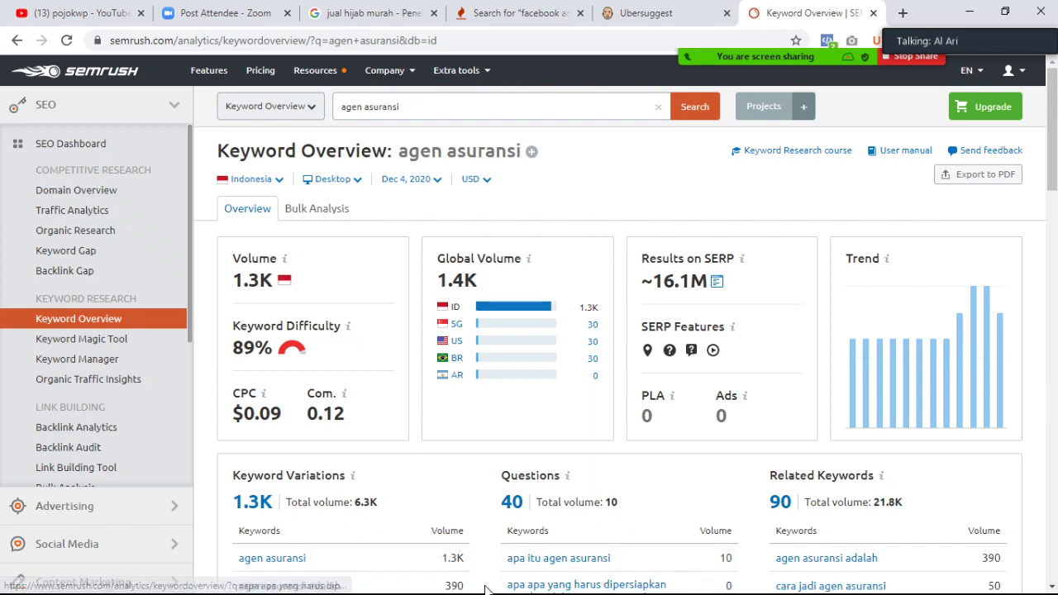
Switch to the PowerPoint presentation and show slide 23, "QUALITY CONTENT"
key(super)
key(alt+Tab)
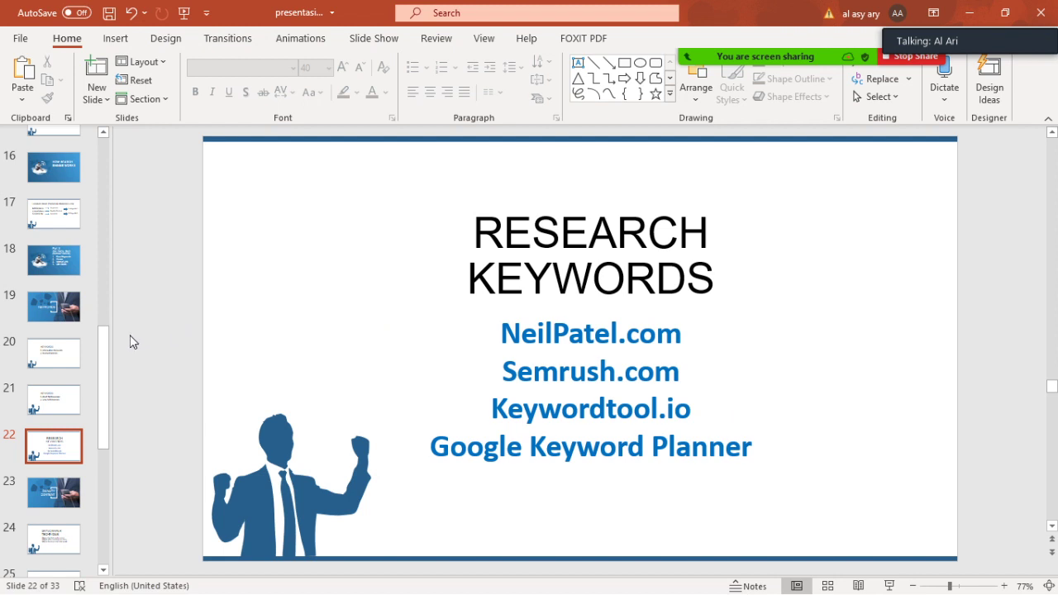
click(103, 366)
scroll(100, 398, down, 1)
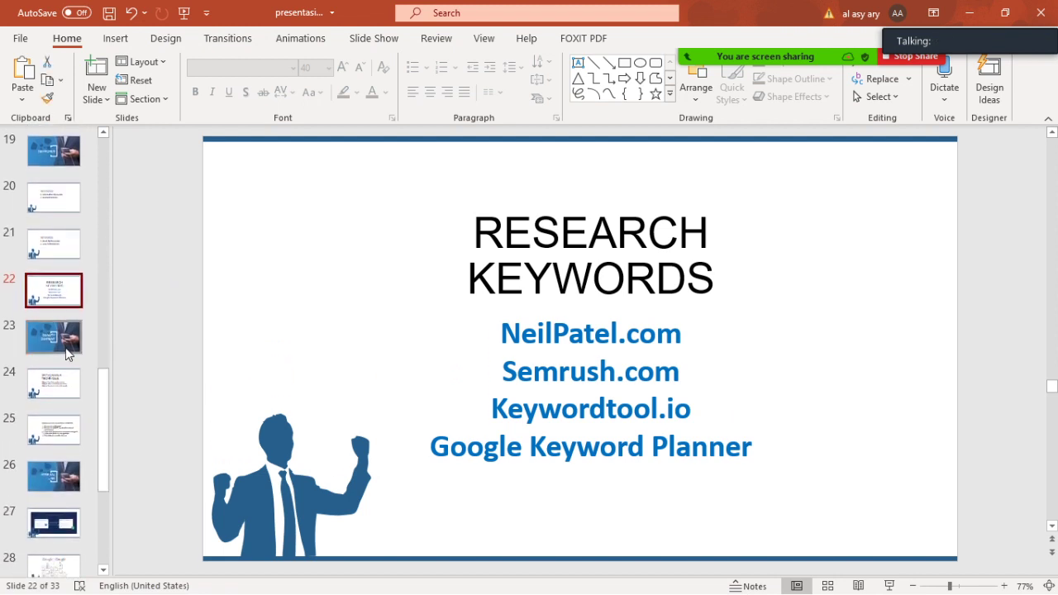
click(62, 344)
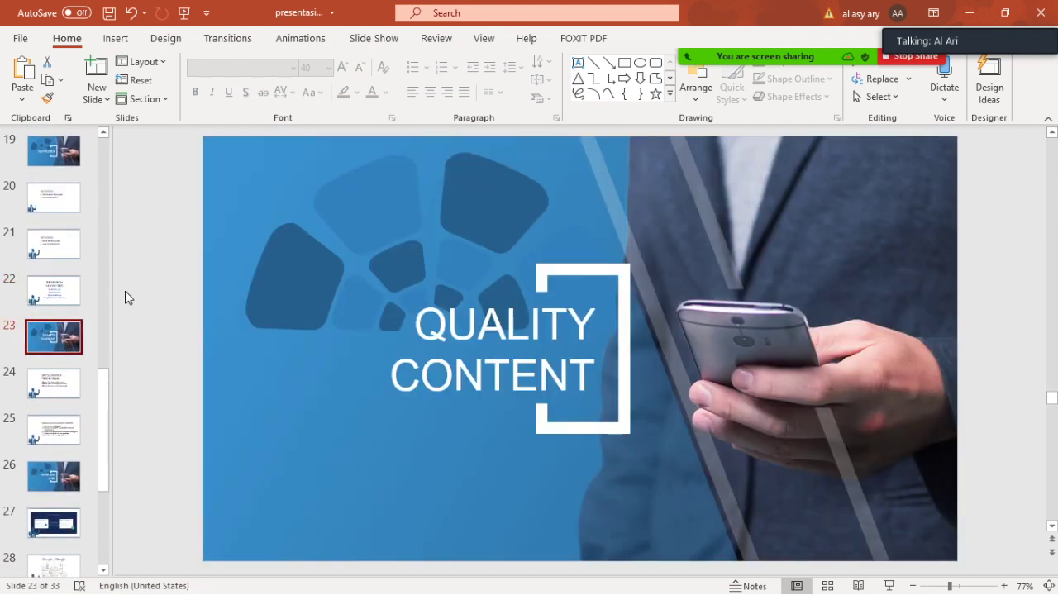